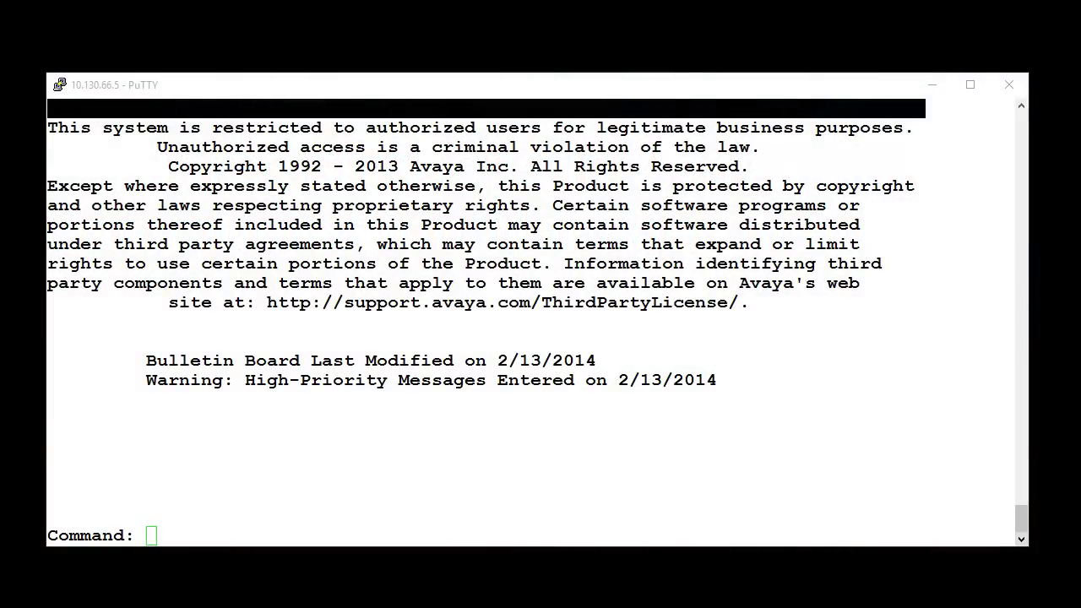
# In 'change logging-levels', set Enable Command Logging and Log IP Registrations and events to y
pyautogui.click(660, 478)
pyautogui.write('change lo')
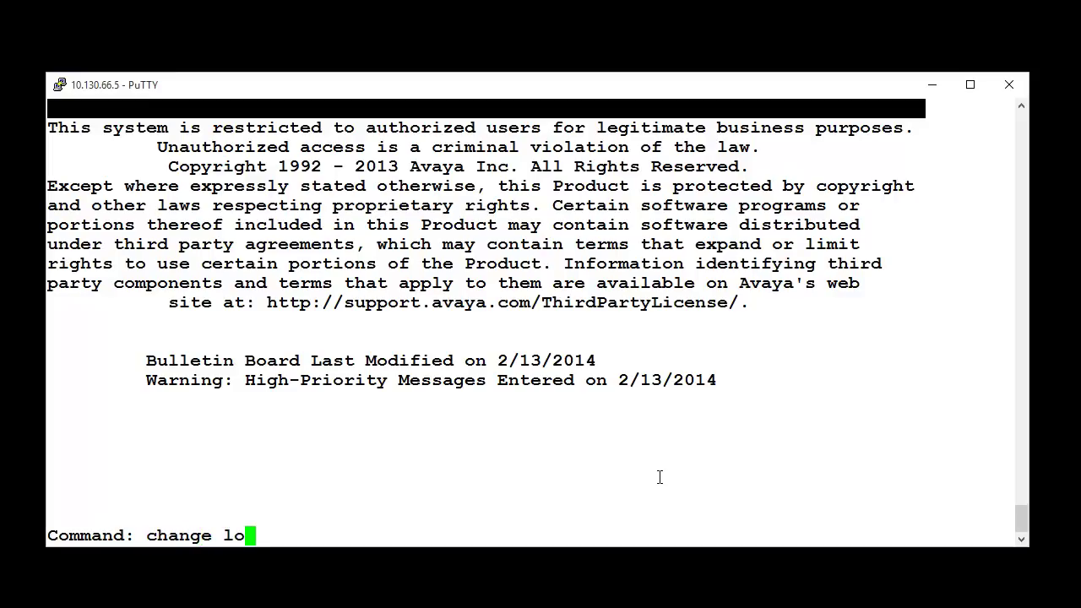
pyautogui.write('gging')
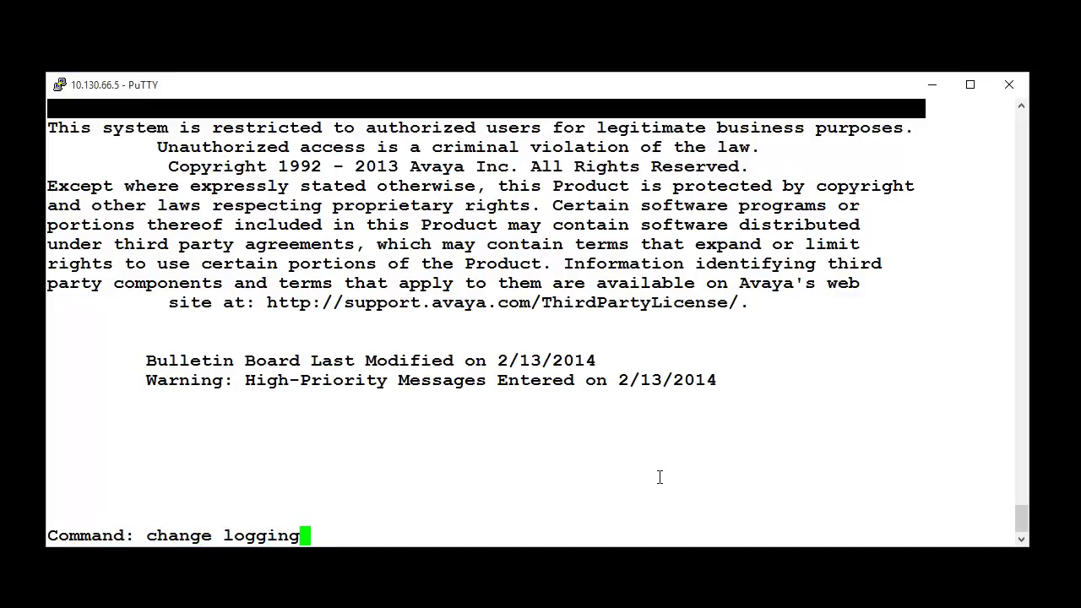
pyautogui.write('-levels')
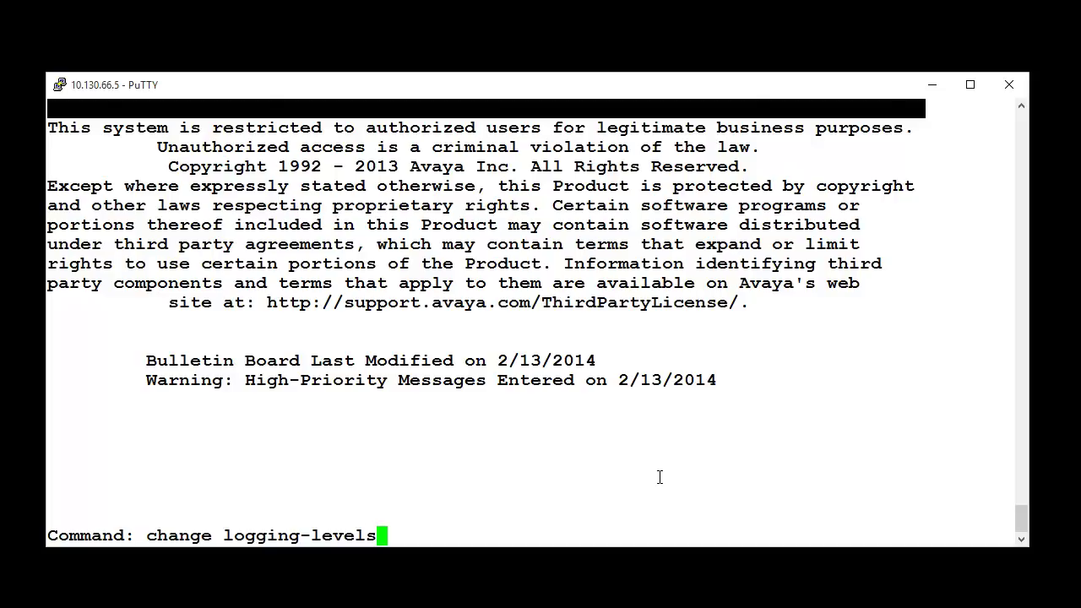
pyautogui.press('Return')
pyautogui.write('y')
pyautogui.press('Tab')
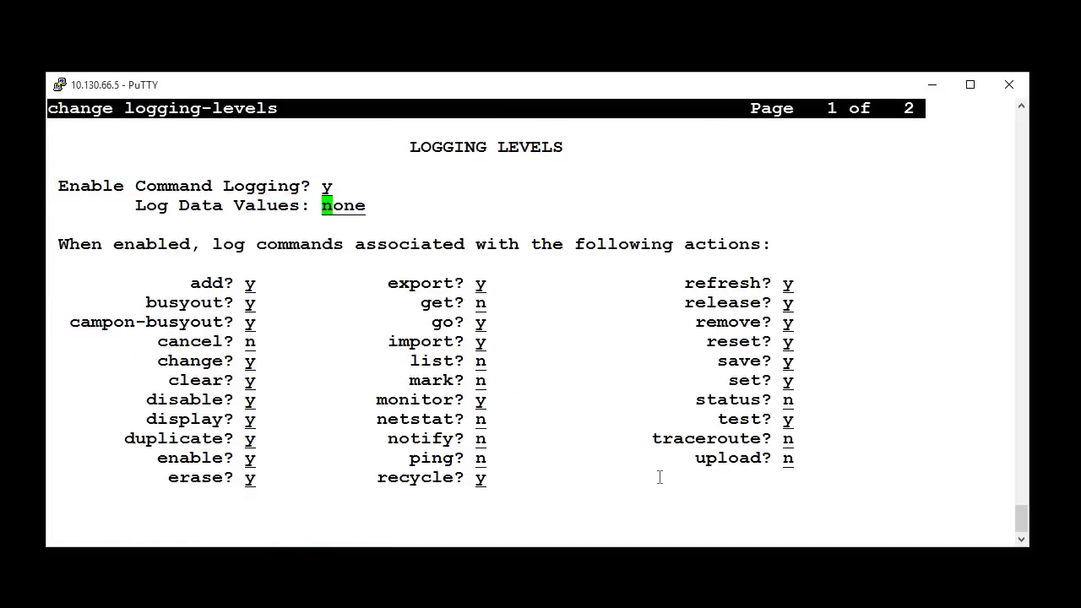
pyautogui.press('pagedown')
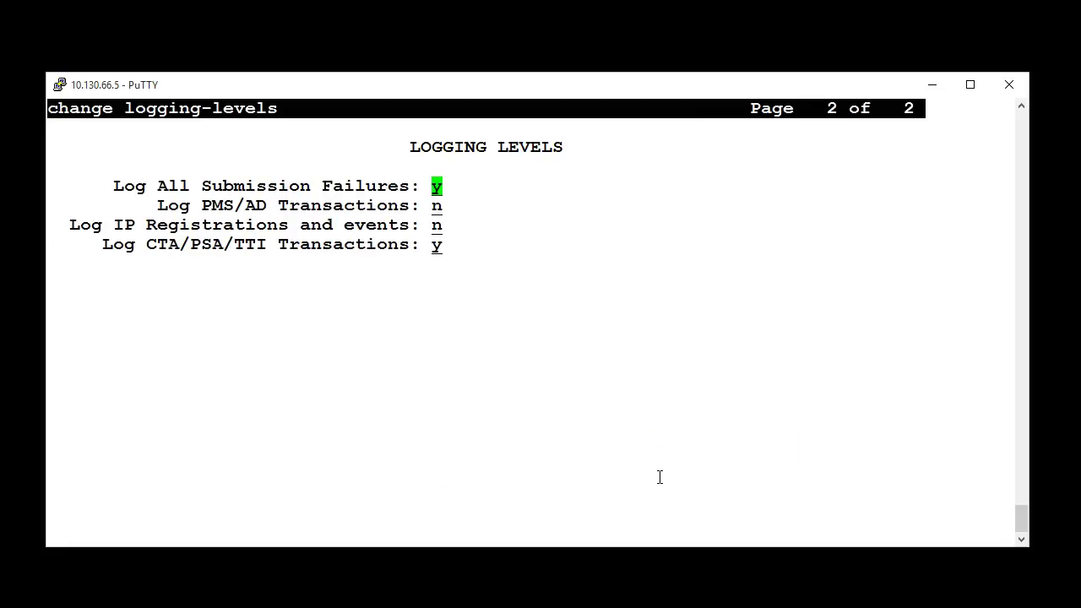
pyautogui.press('Tab')
pyautogui.press('Tab')
pyautogui.write('y')
# Submit the logging levels, then run 'list reg ext 50009' twice to check station 50009's registration
pyautogui.press('Return')
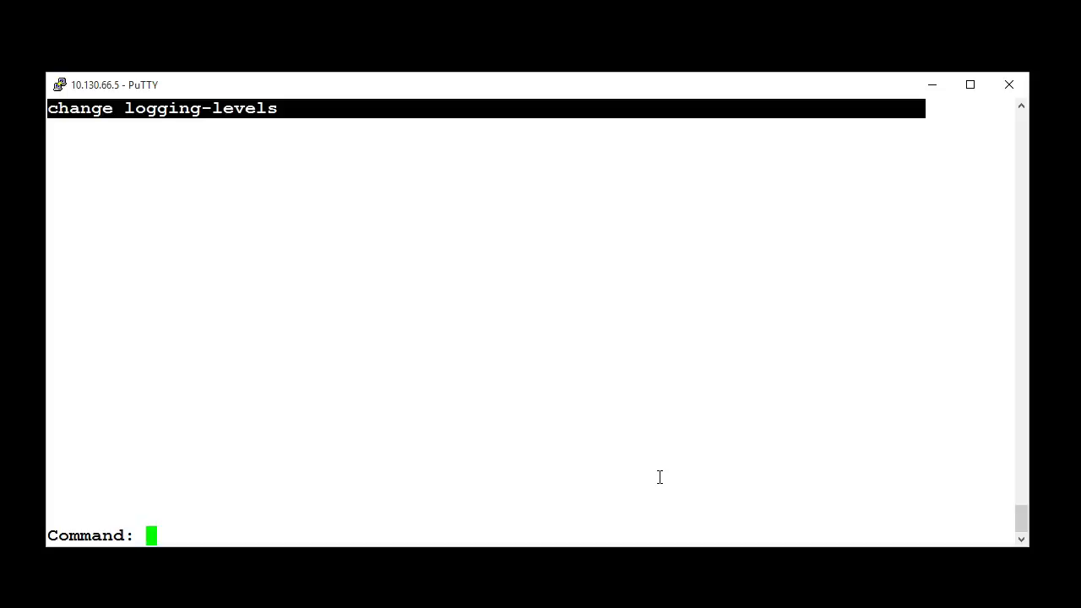
pyautogui.write('list ')
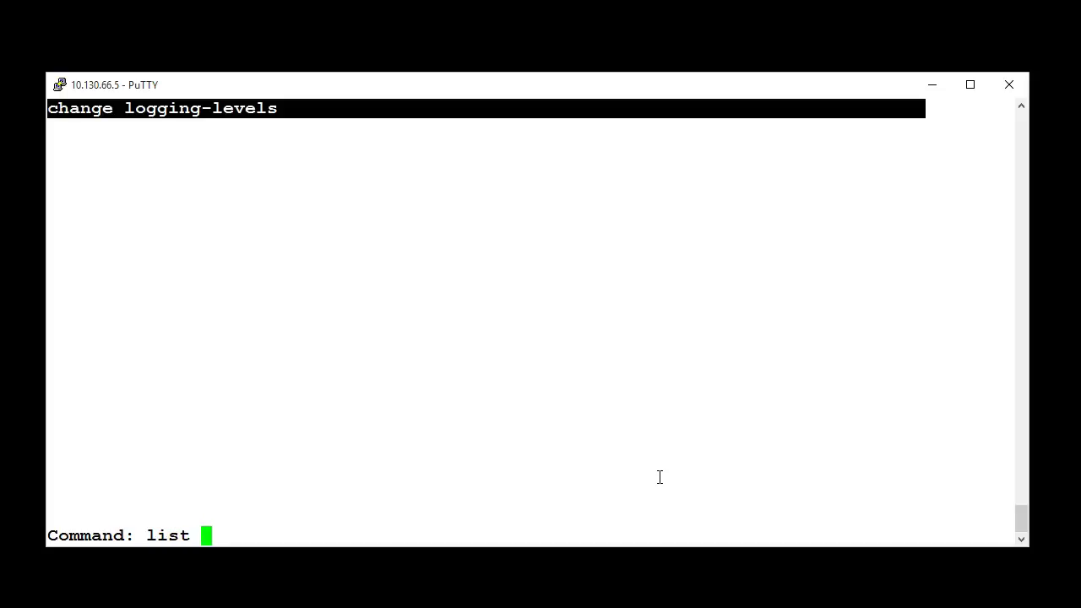
pyautogui.write('reg ext')
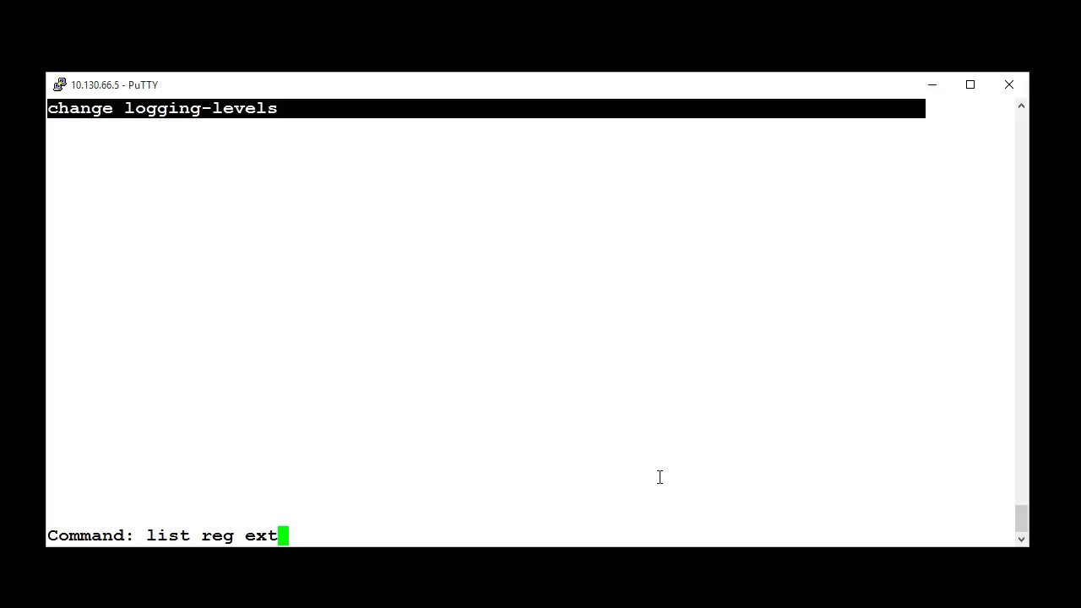
pyautogui.write(' 50')
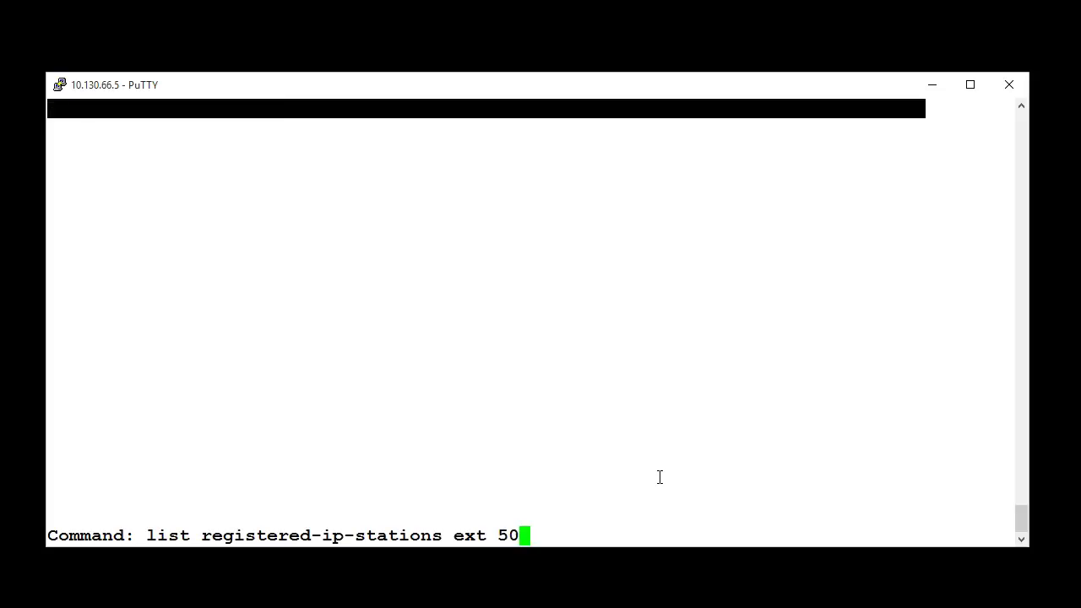
pyautogui.write('009')
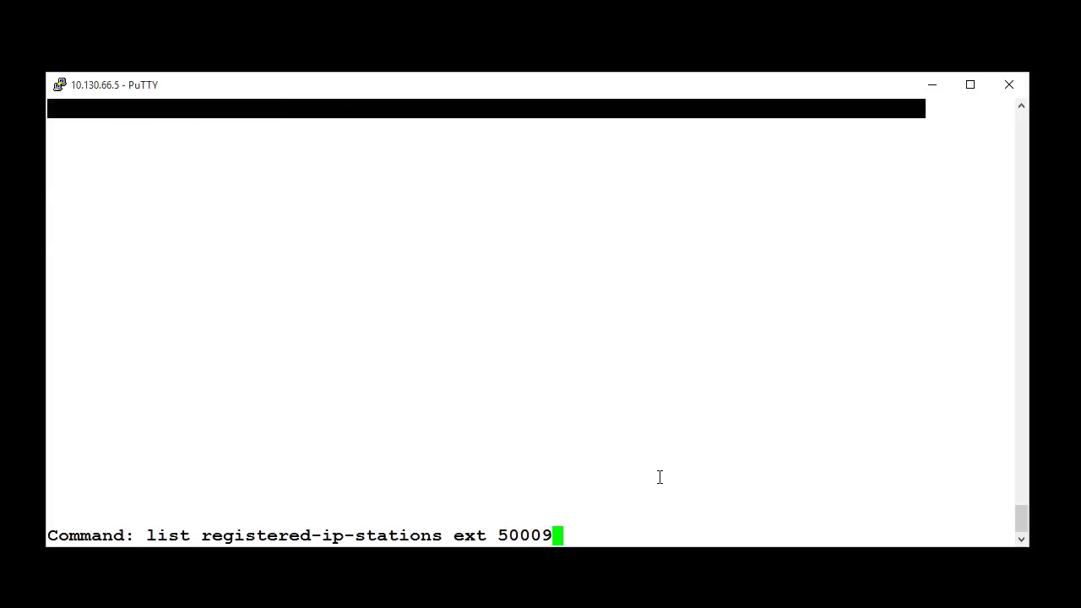
pyautogui.press('Return')
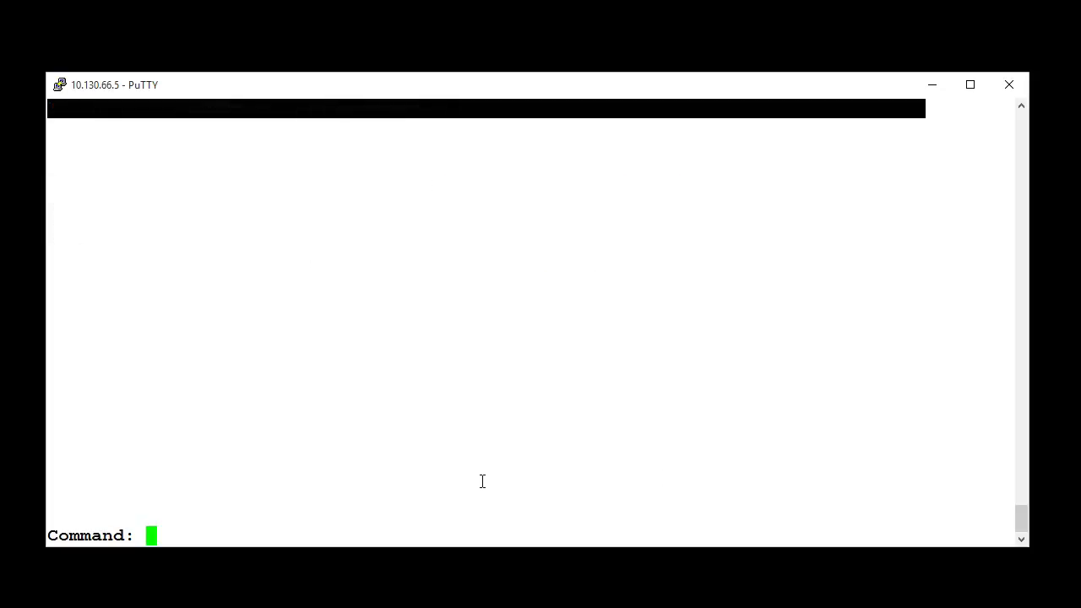
pyautogui.write('list reg')
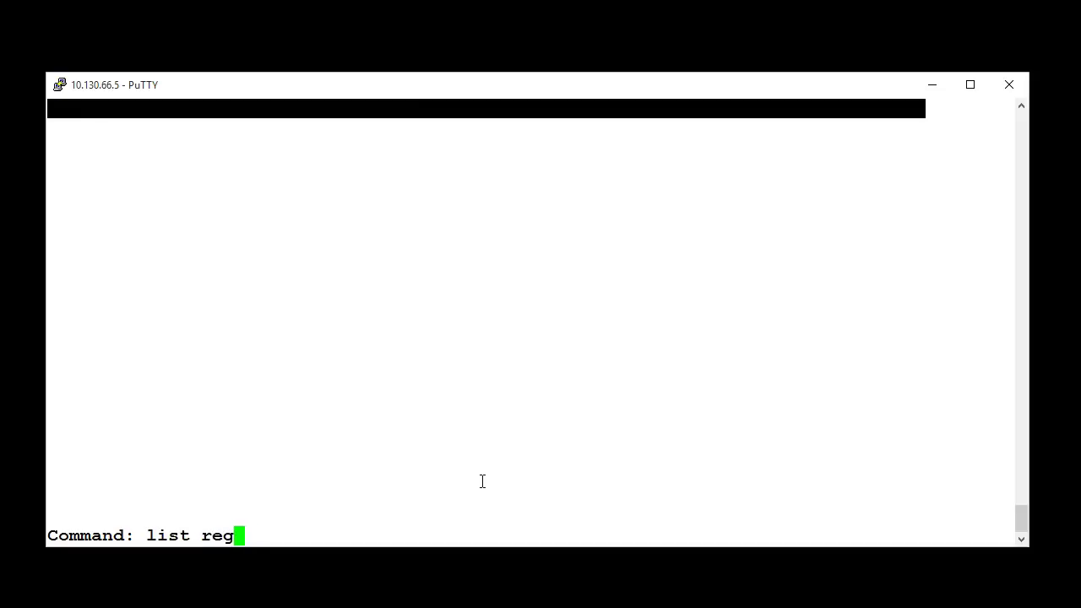
pyautogui.write(' ext ')
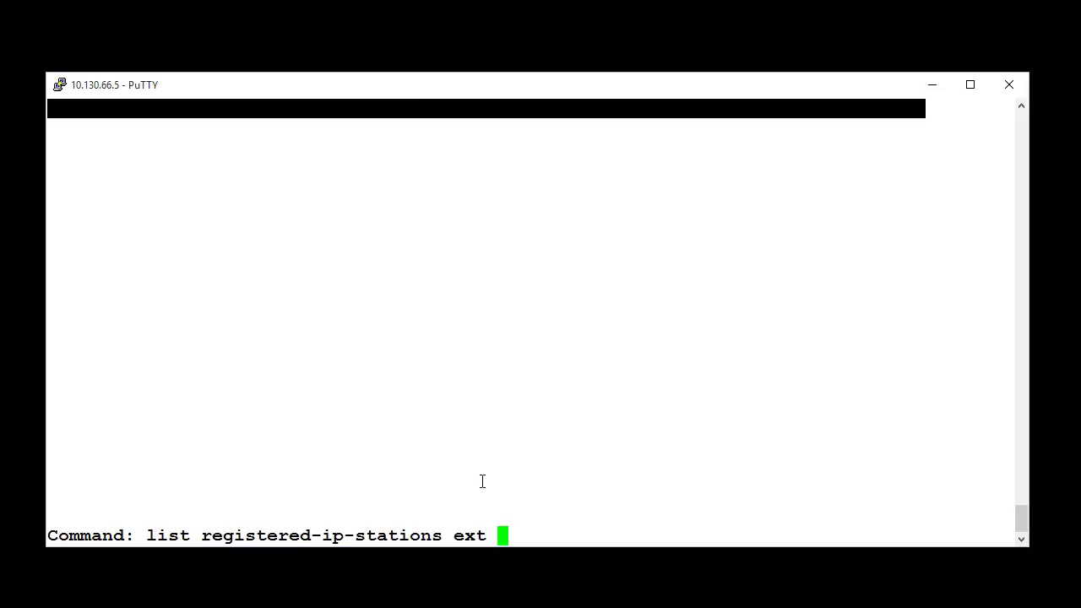
pyautogui.write('50009')
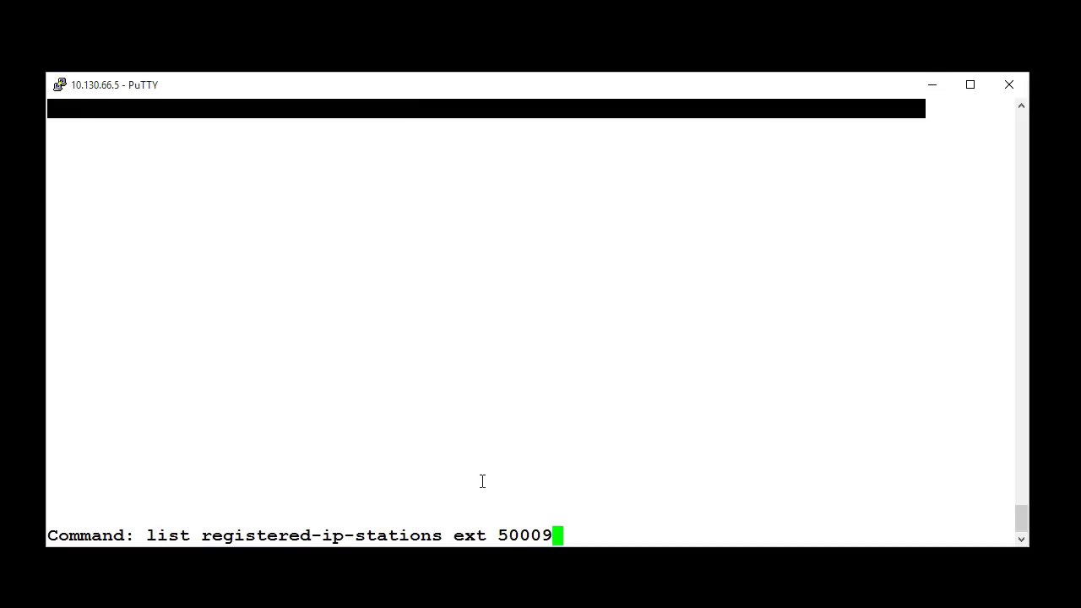
pyautogui.press('Return')
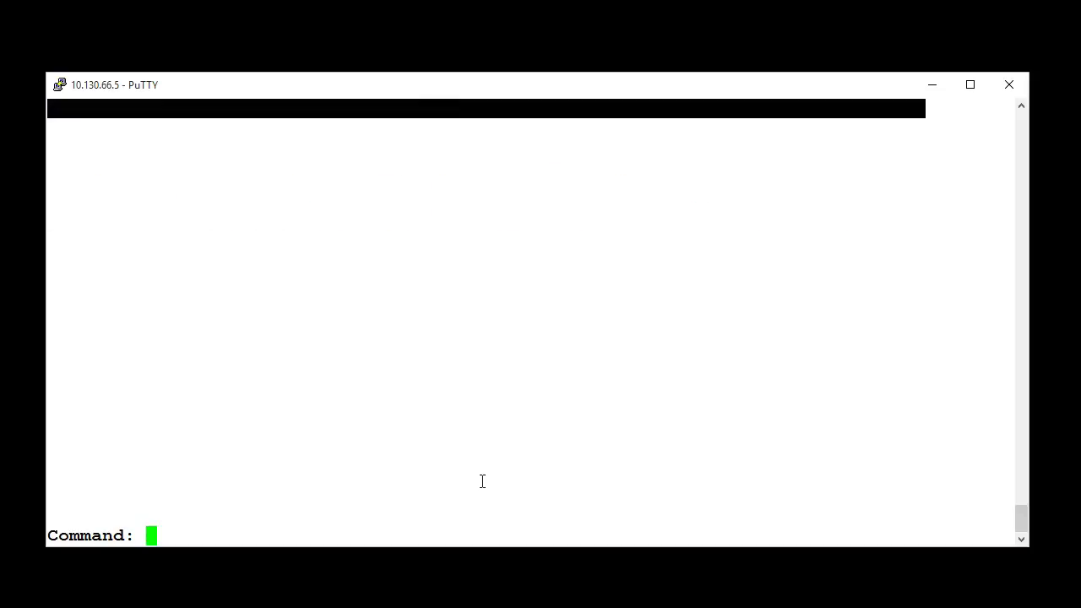
# Show the ip-u login history, with station 50009's 18:57 entry, then cancel back to the prompt
pyautogui.write('list ')
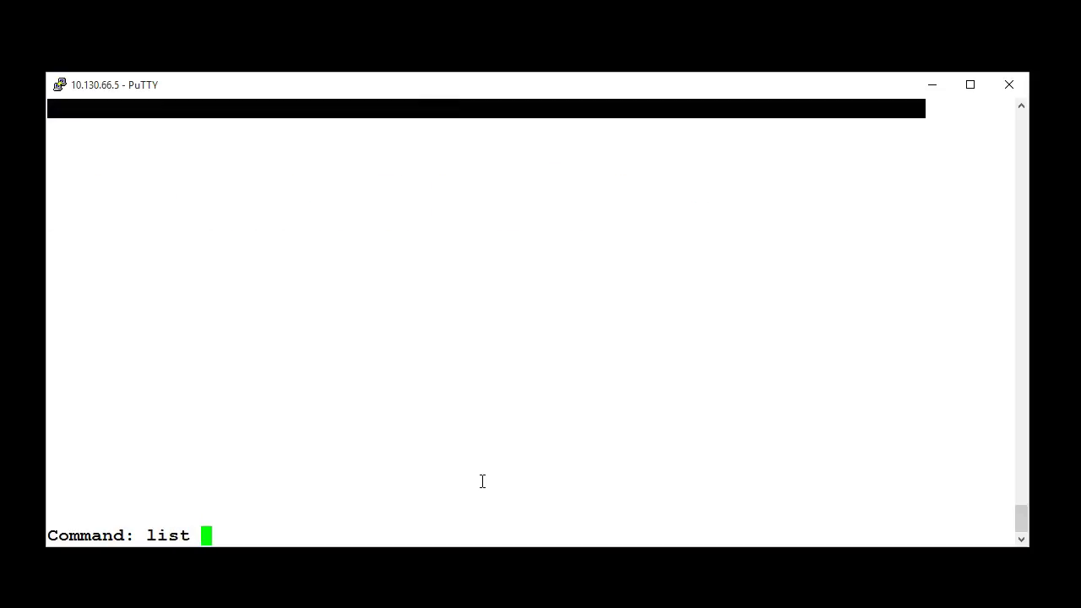
pyautogui.write('history lo')
pyautogui.press('Tab')
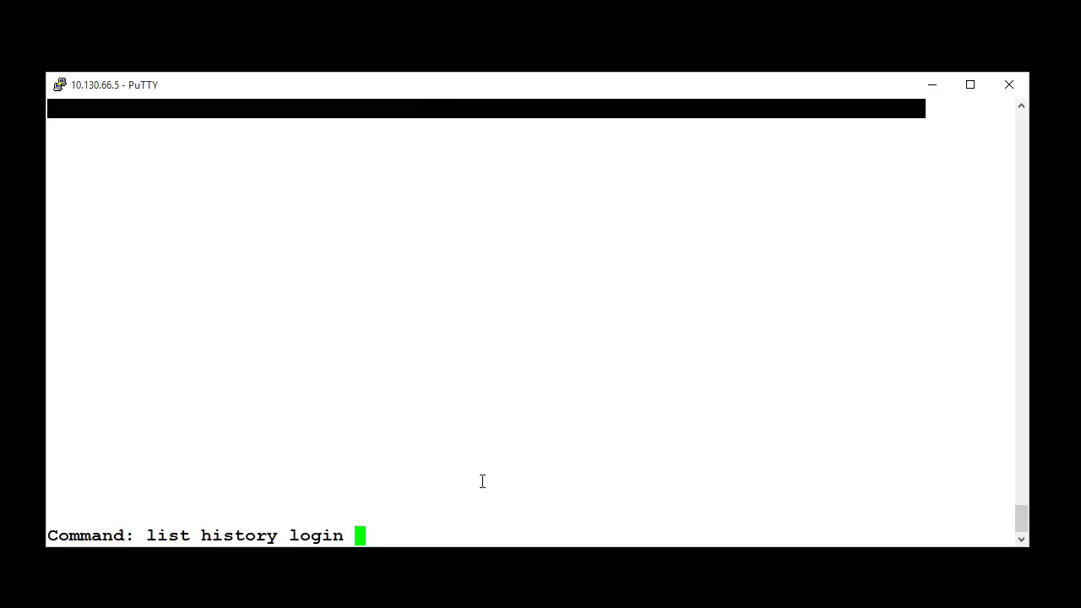
pyautogui.write('ip-u')
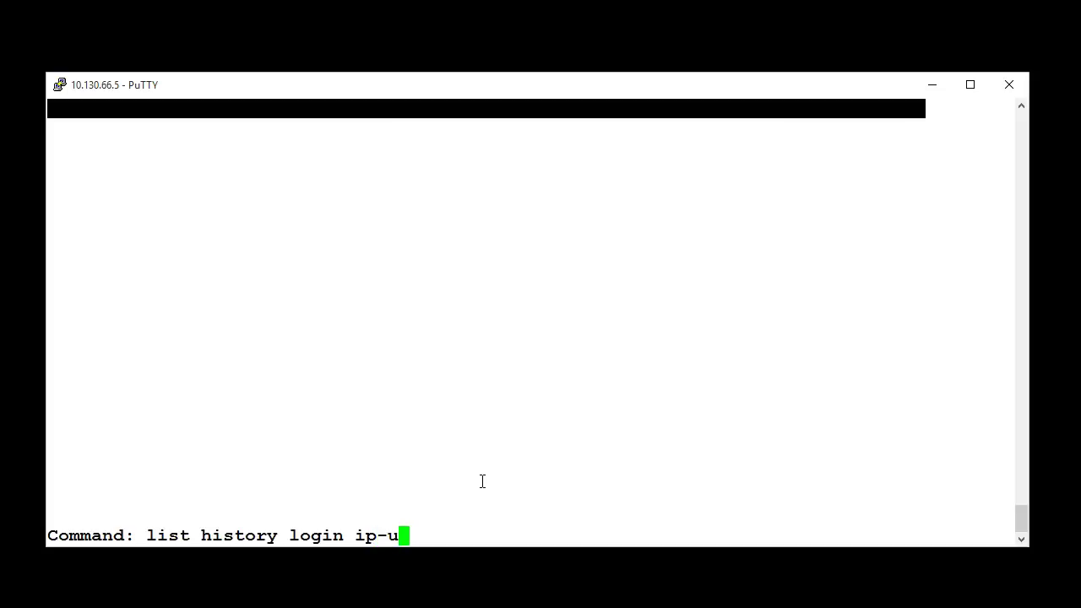
pyautogui.press('Return')
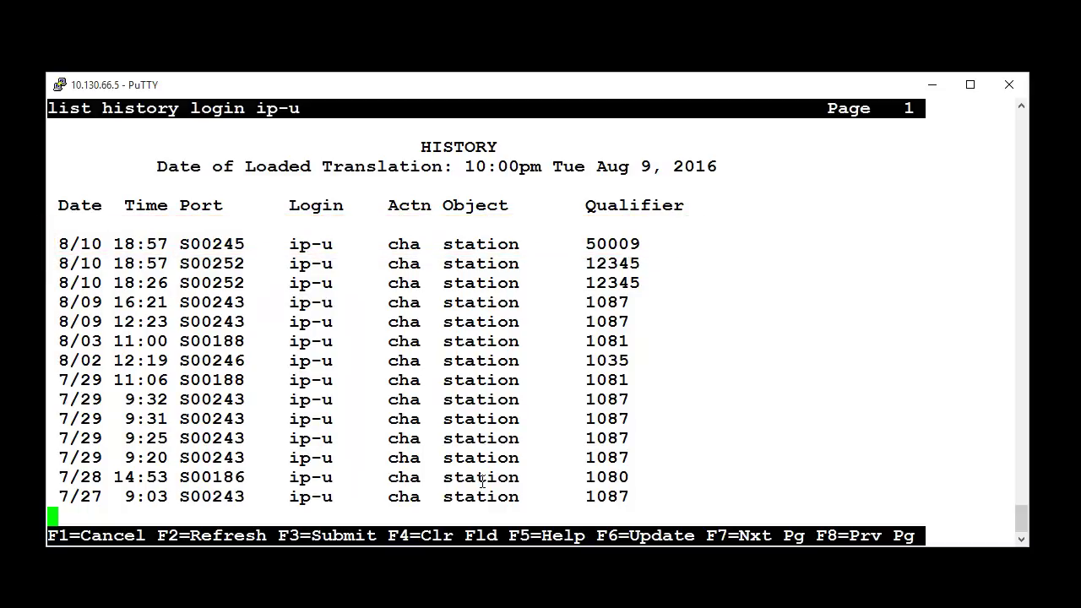
pyautogui.press('F1')
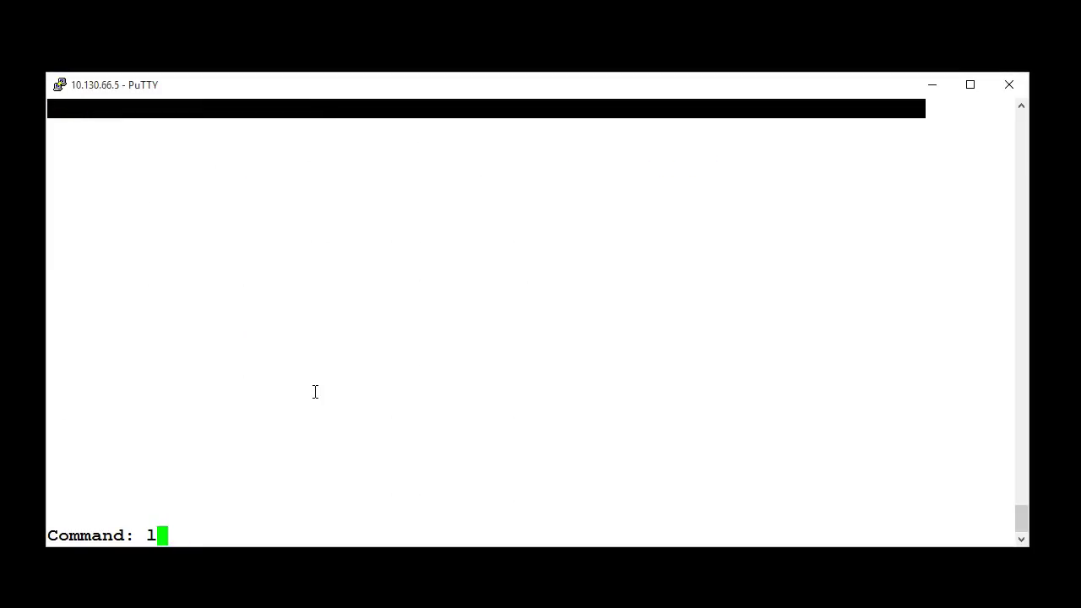
# List registered IP stations for extension 50009
pyautogui.write(' reg ext')
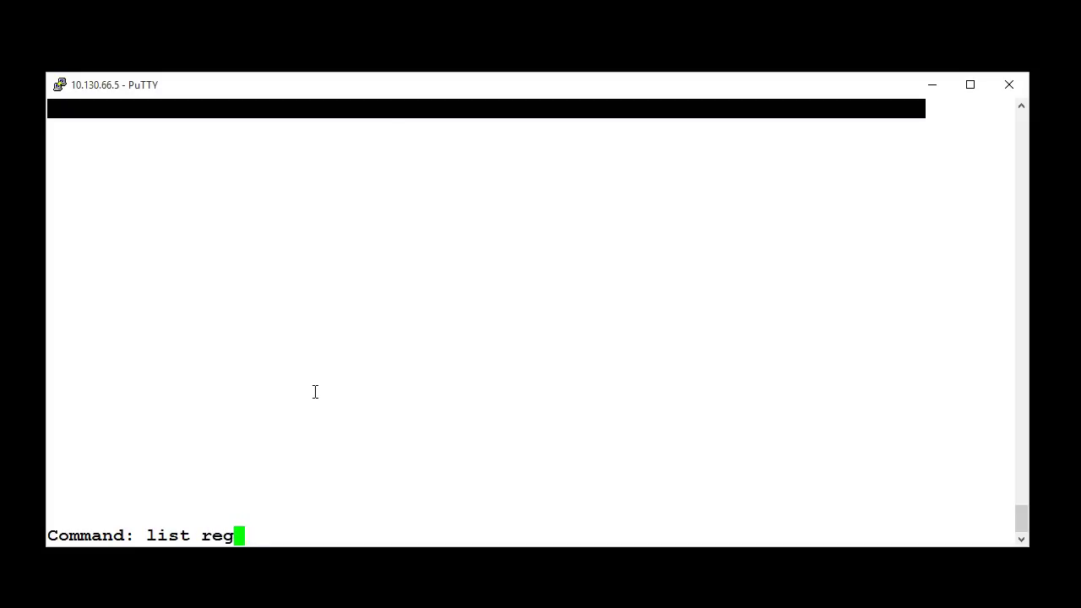
pyautogui.press('Tab')
pyautogui.write('50009')
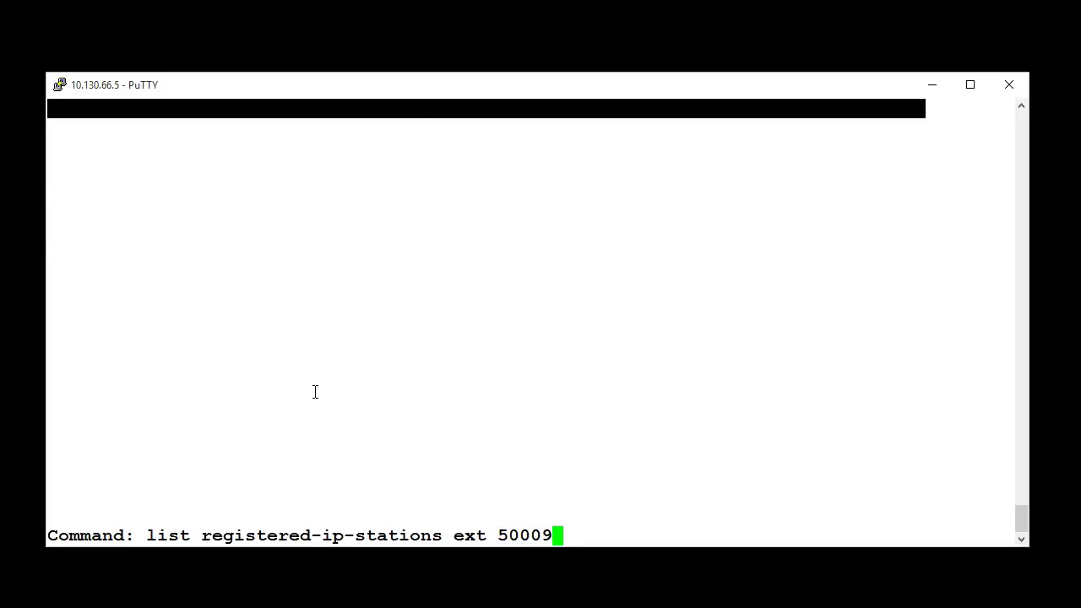
pyautogui.press('Return')
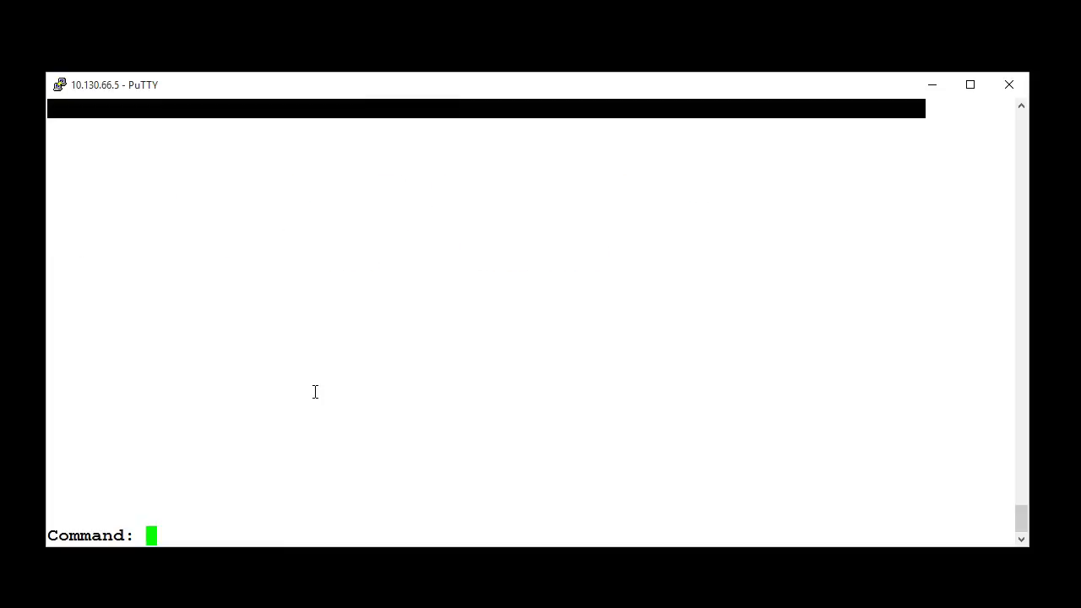
# Show the ip-a login history, with station 50009's 18:58 entry, then cancel back to the prompt
pyautogui.write('list ')
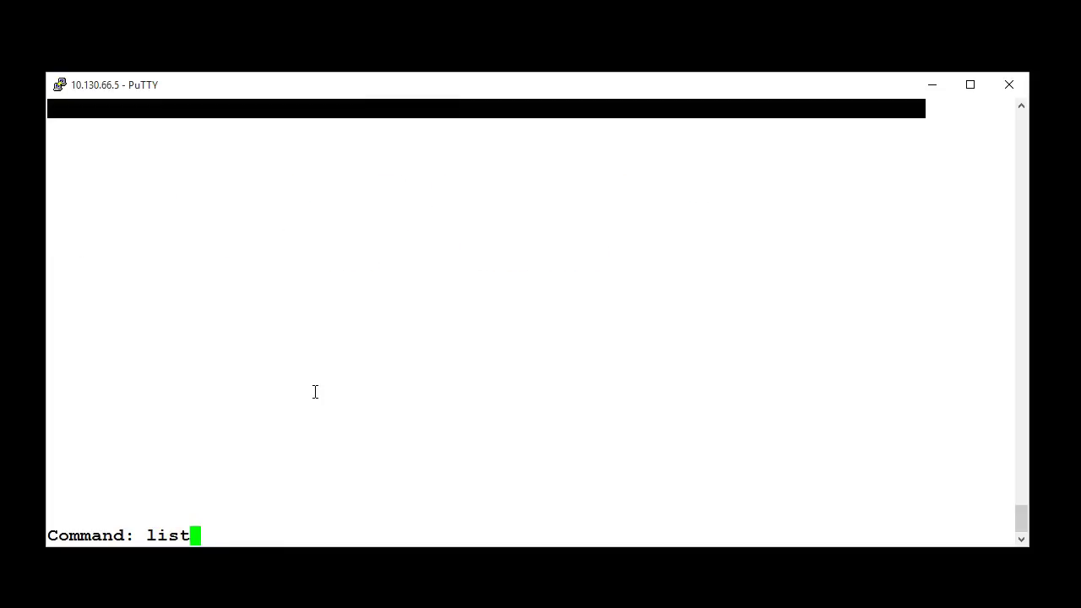
pyautogui.write('hist')
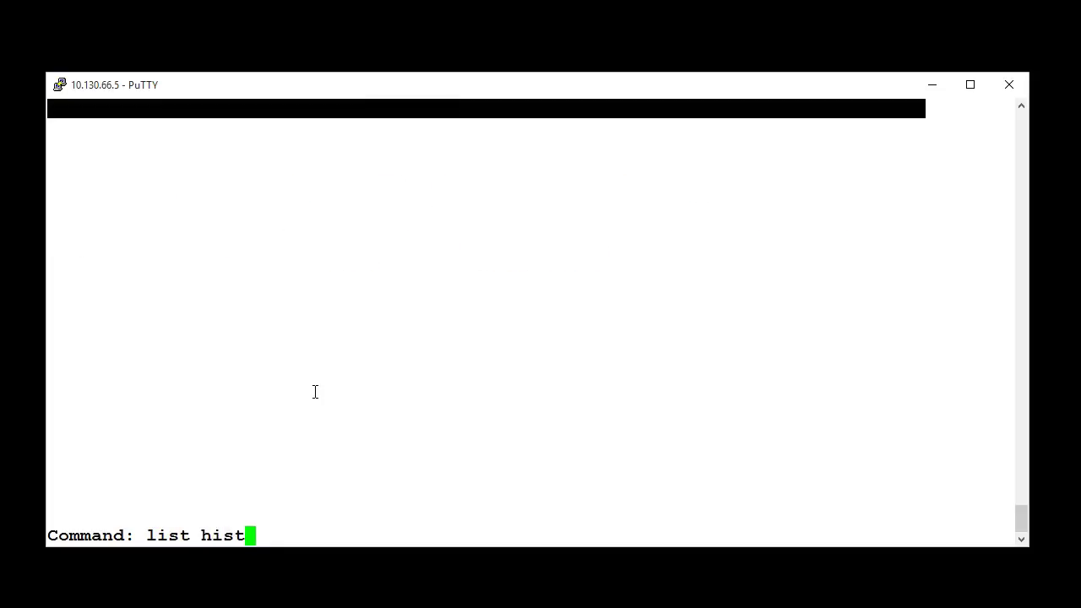
pyautogui.write('ory log')
pyautogui.press('Tab')
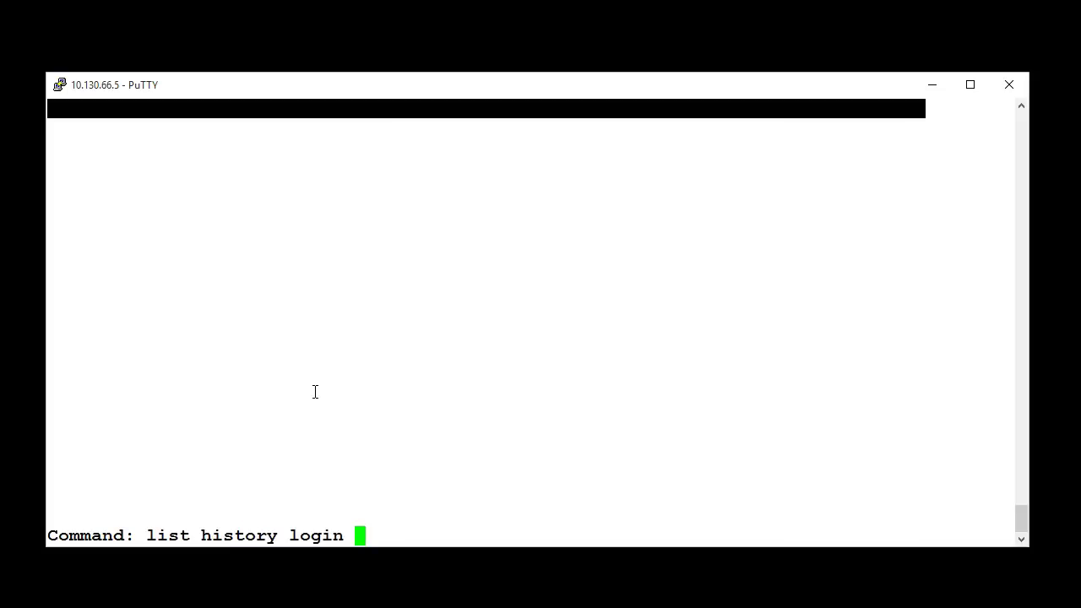
pyautogui.write('ip-a')
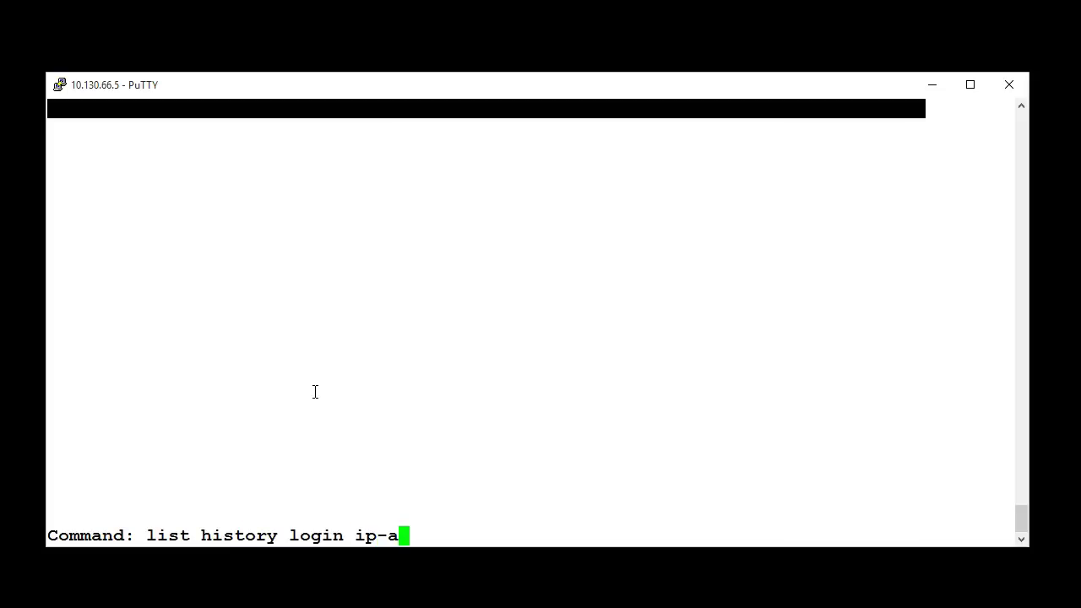
pyautogui.press('Return')
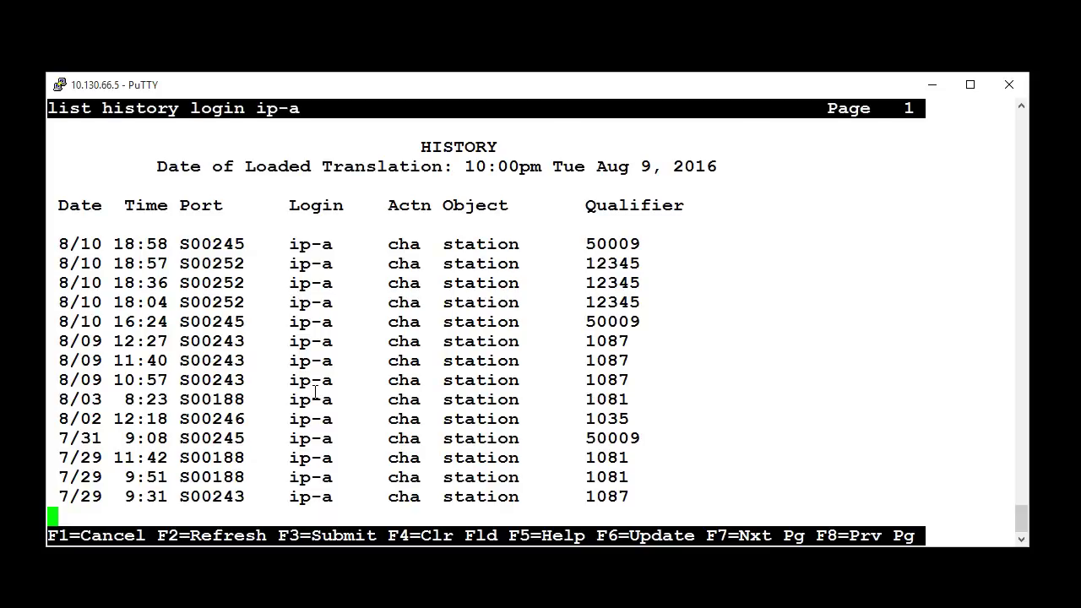
pyautogui.press('F1')
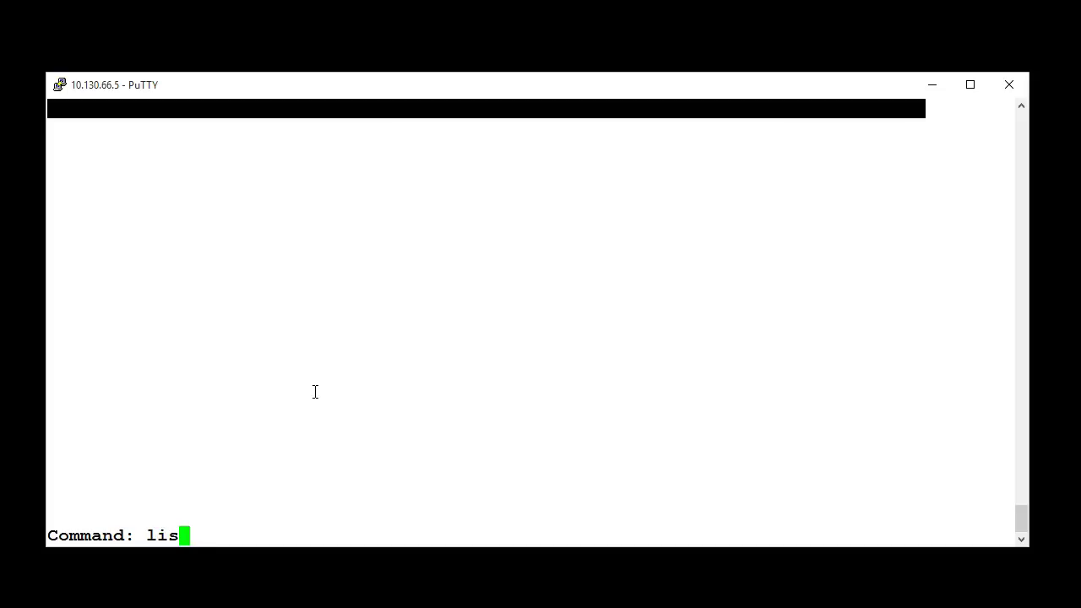
# Run 'list history login ip' to view 50009's ip-a and ip-u entries, then cancel the report
pyautogui.write('history ')
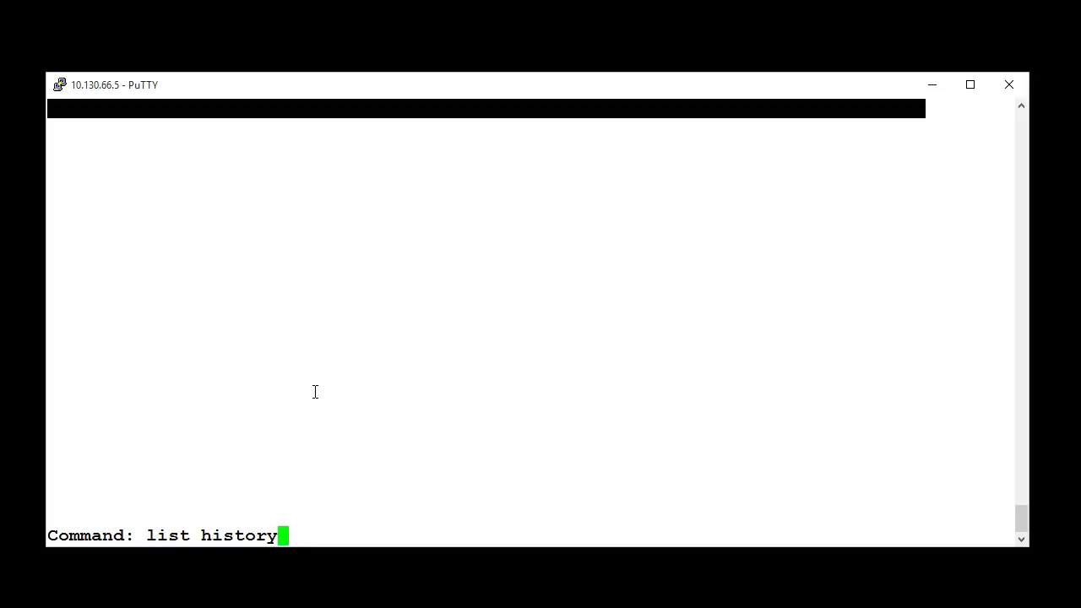
pyautogui.write('login ip')
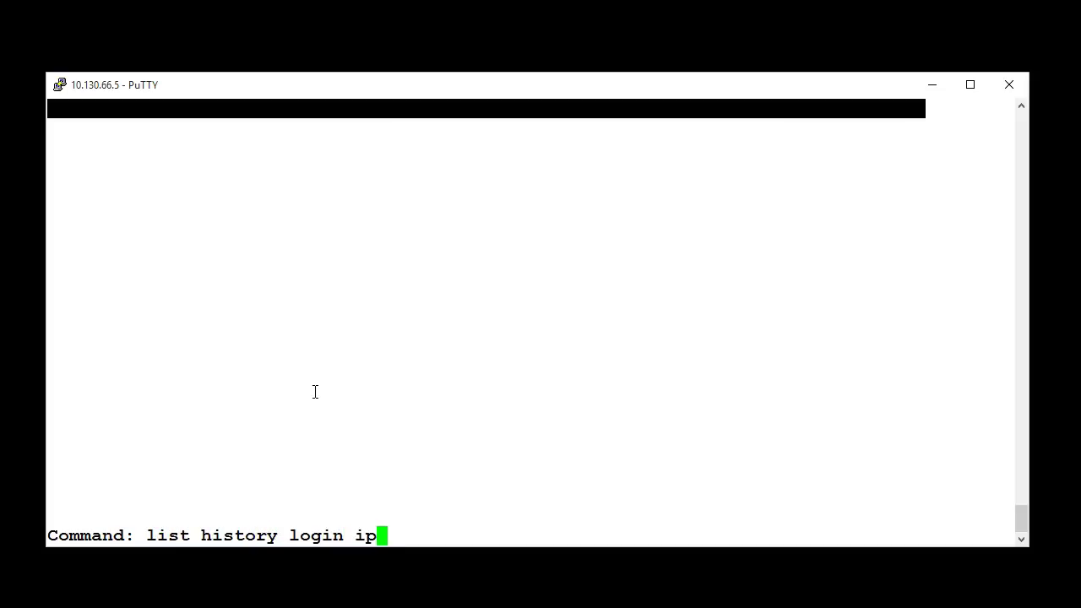
pyautogui.press('Return')
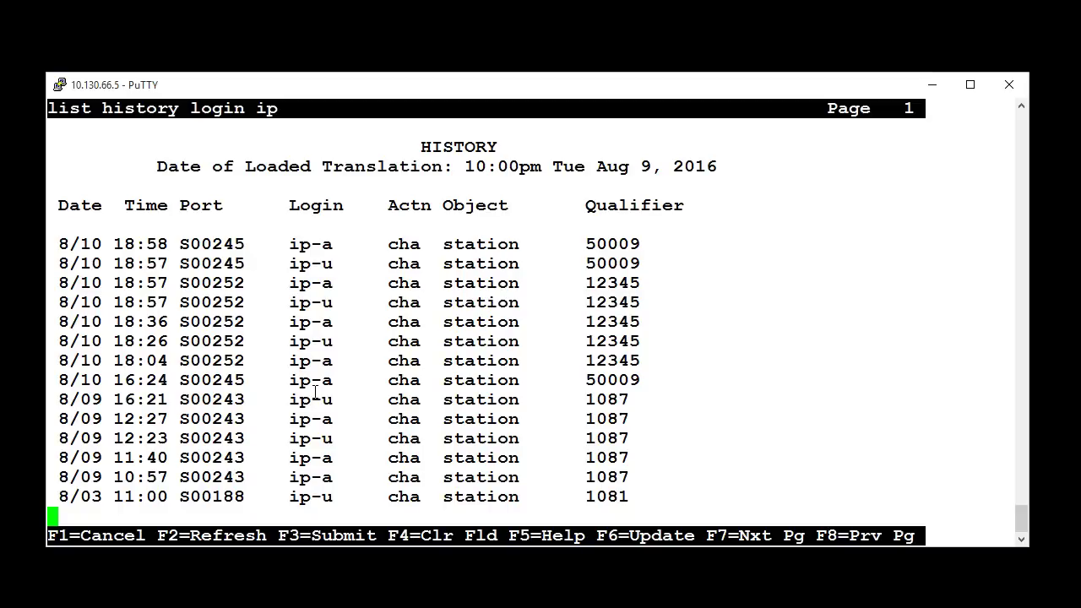
pyautogui.press('F1')
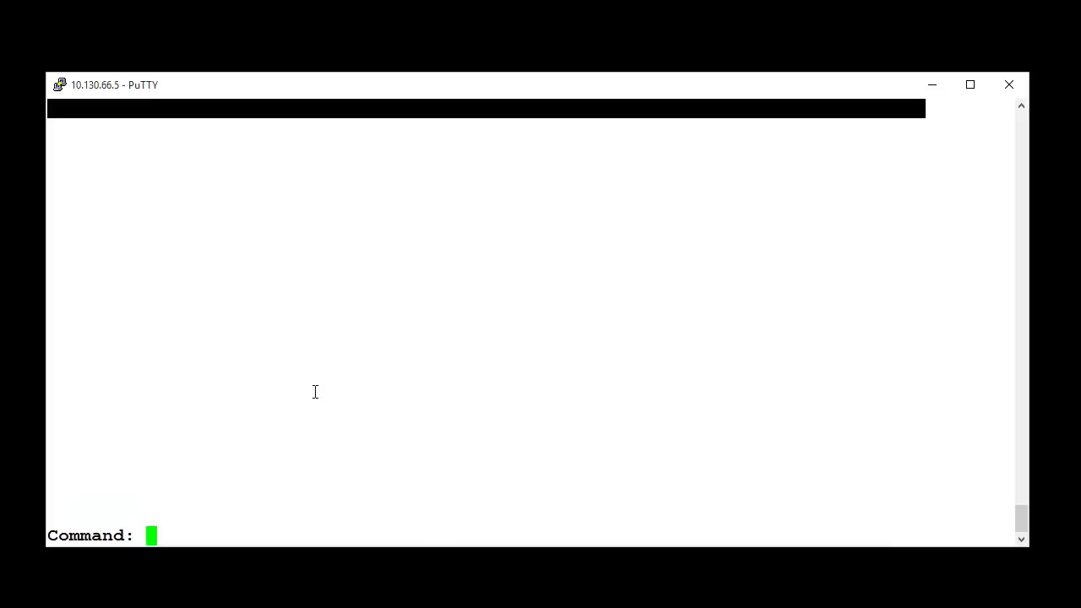